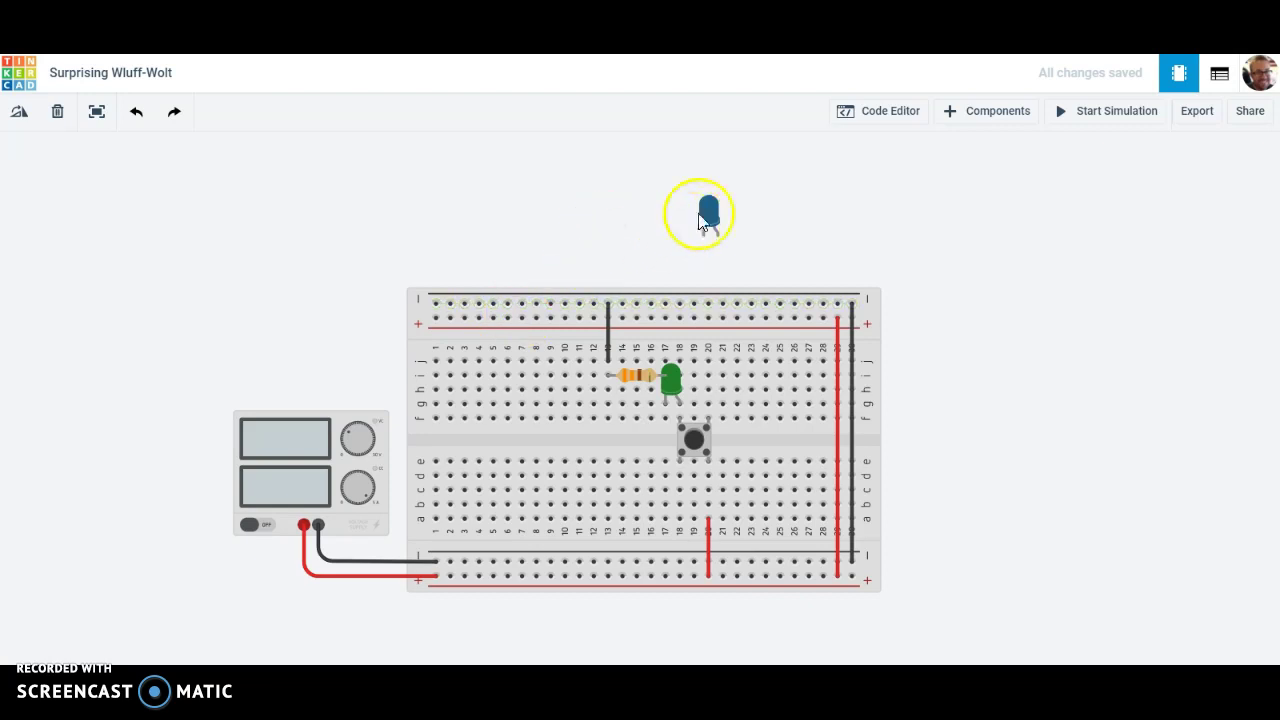
Reposition the blue LED so it sits just above the breadboard.
click(703, 212)
drag(708, 212, 664, 212)
click(588, 216)
click(670, 214)
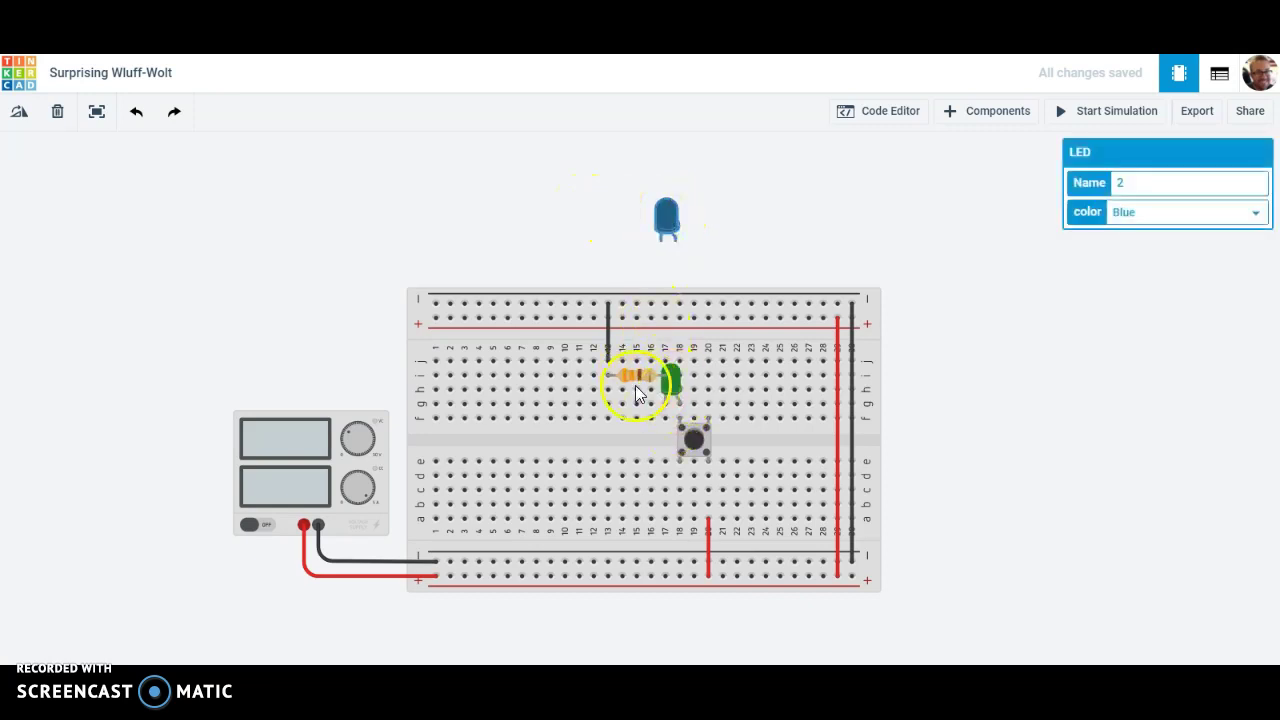
Delete the black wire at column 13 that links the top rail to the resistor.
click(609, 334)
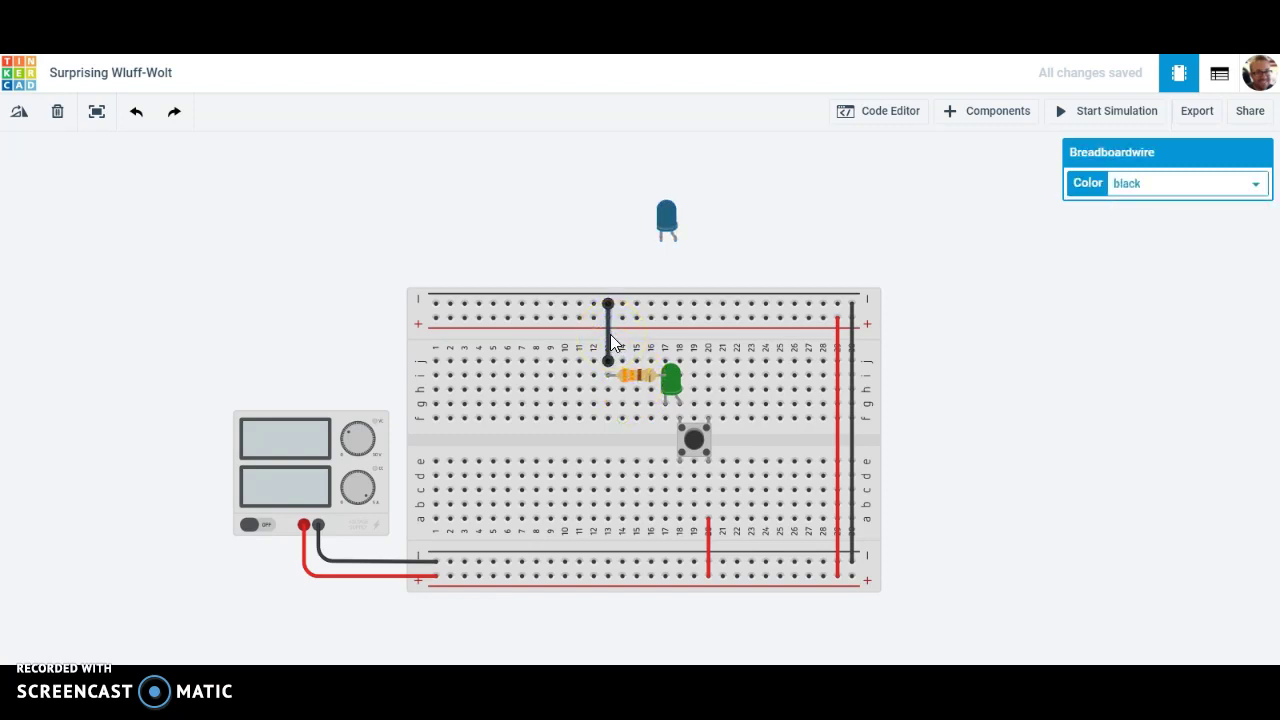
key(Delete)
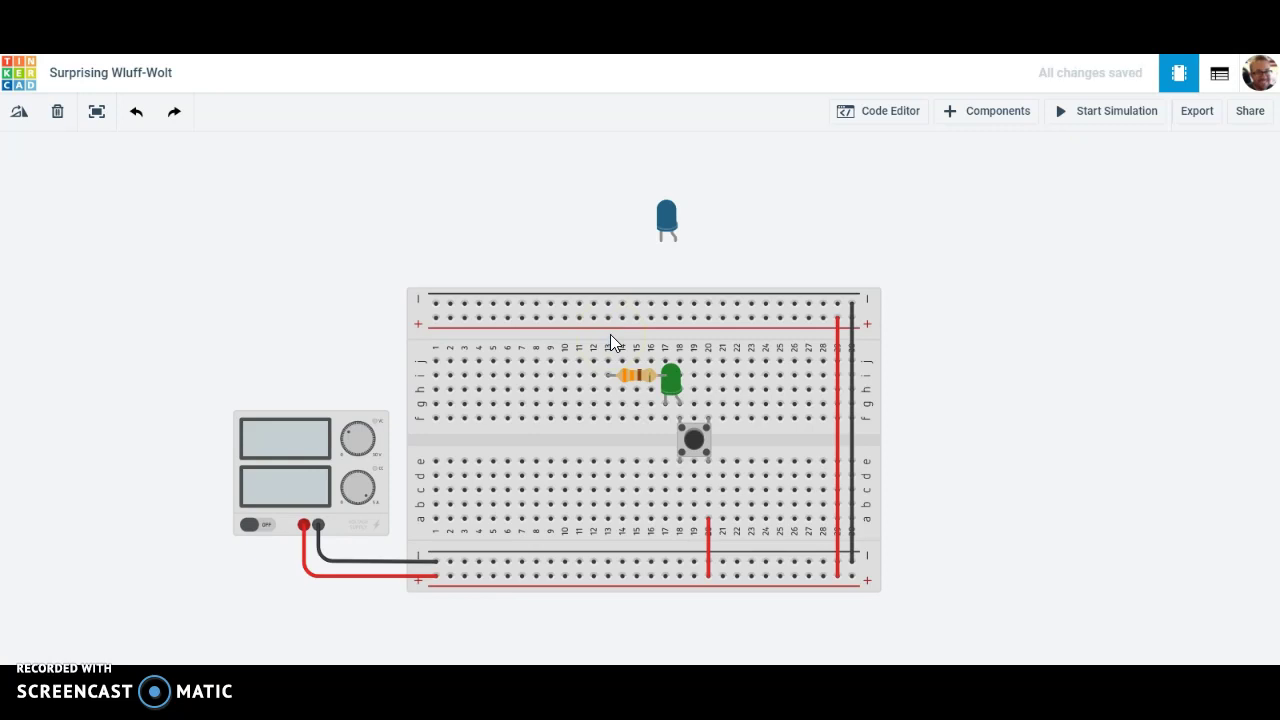
click(631, 382)
click(654, 228)
click(603, 266)
click(694, 437)
Plug the blue LED into row j, with its leg in the resistor's column.
drag(660, 228, 603, 308)
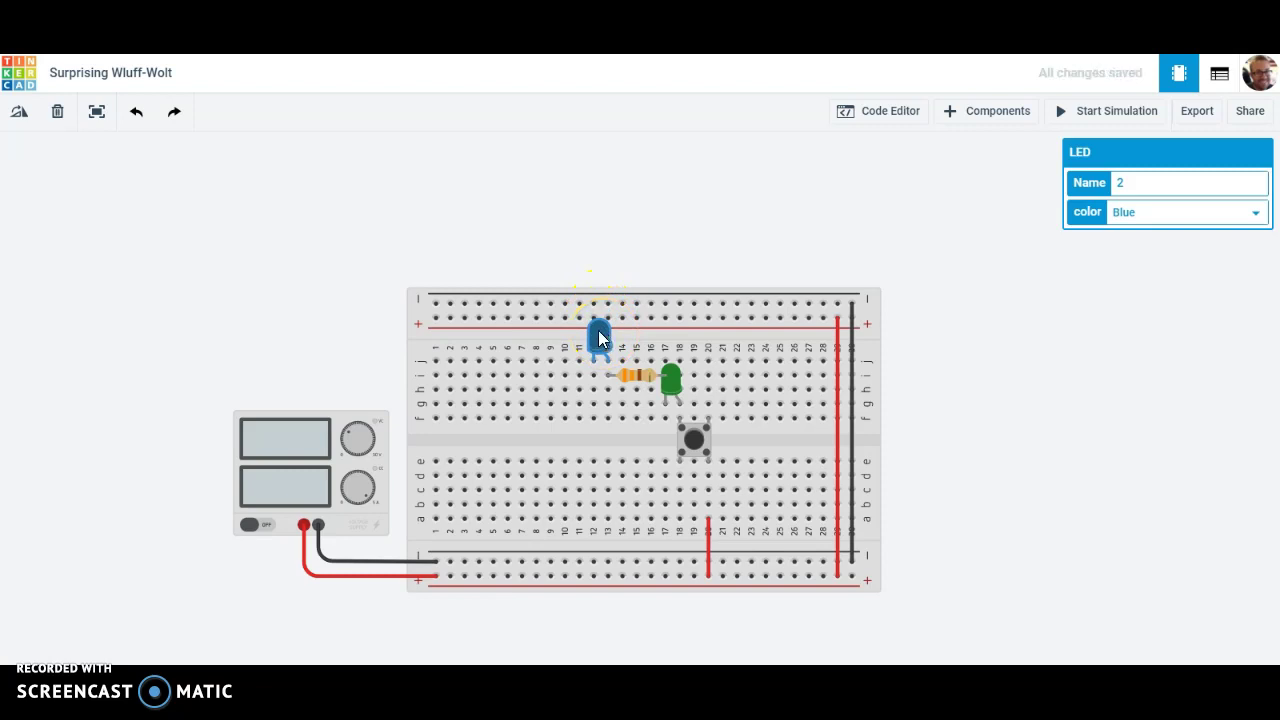
drag(600, 338, 602, 388)
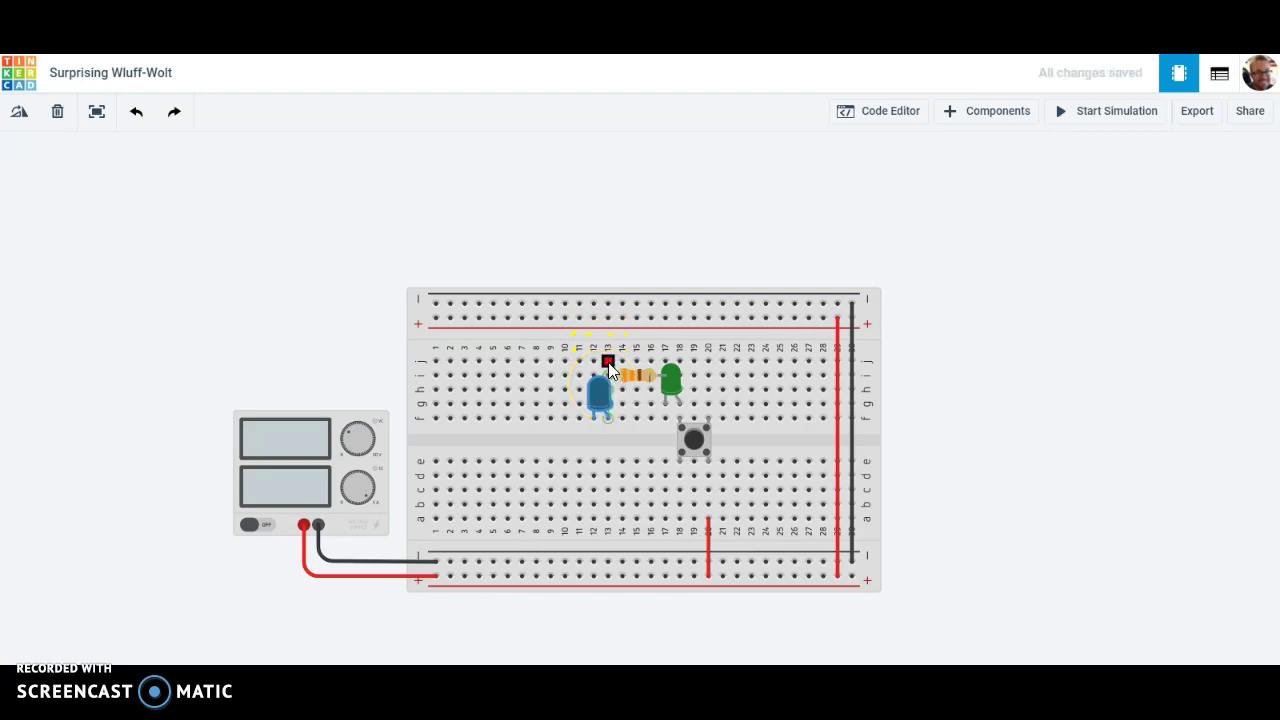
click(600, 395)
click(609, 363)
Run a black wire from the blue LED's cathode hole up to the top negative rail.
drag(593, 427, 594, 303)
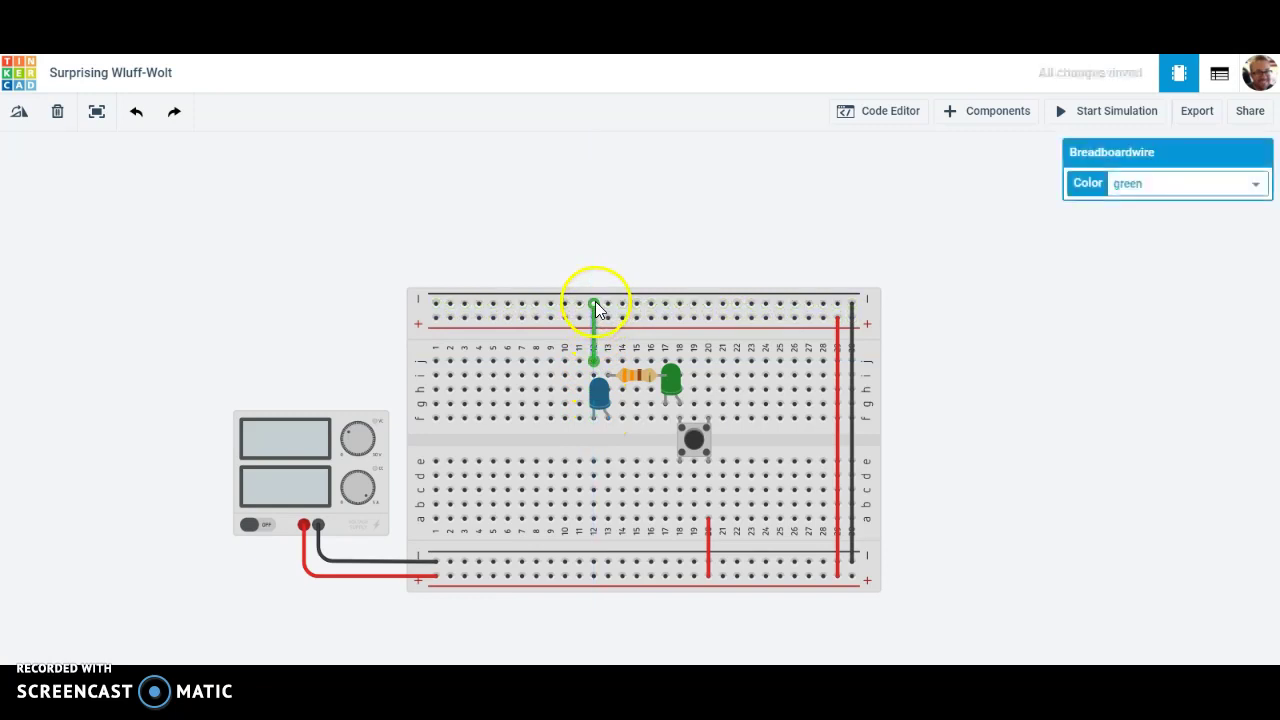
click(1117, 186)
click(1127, 203)
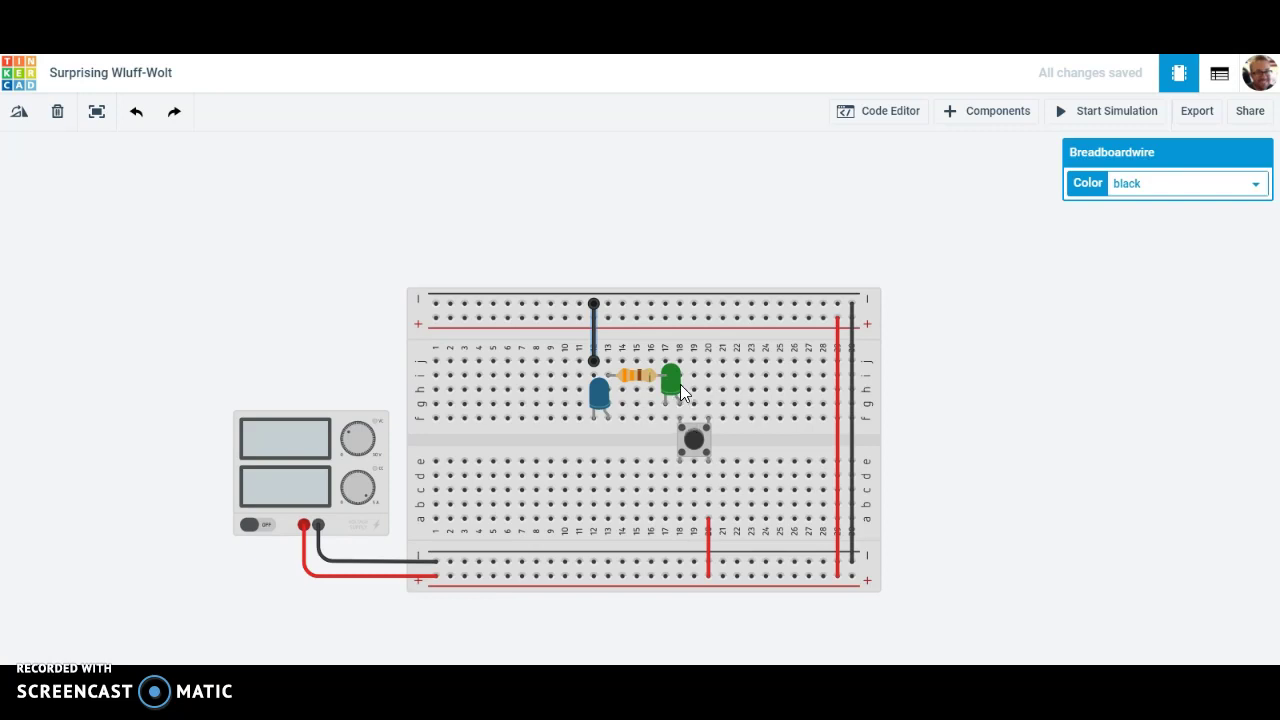
click(660, 399)
click(665, 420)
drag(609, 363, 608, 421)
click(594, 304)
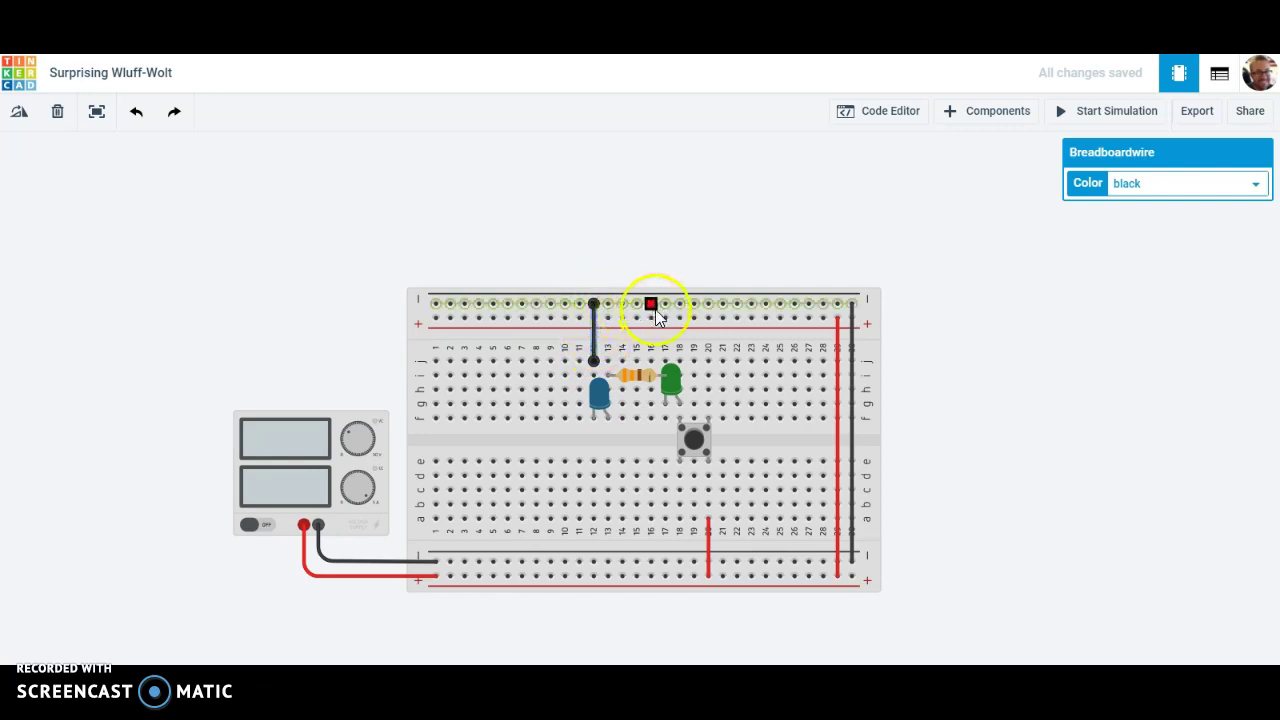
click(846, 303)
click(851, 555)
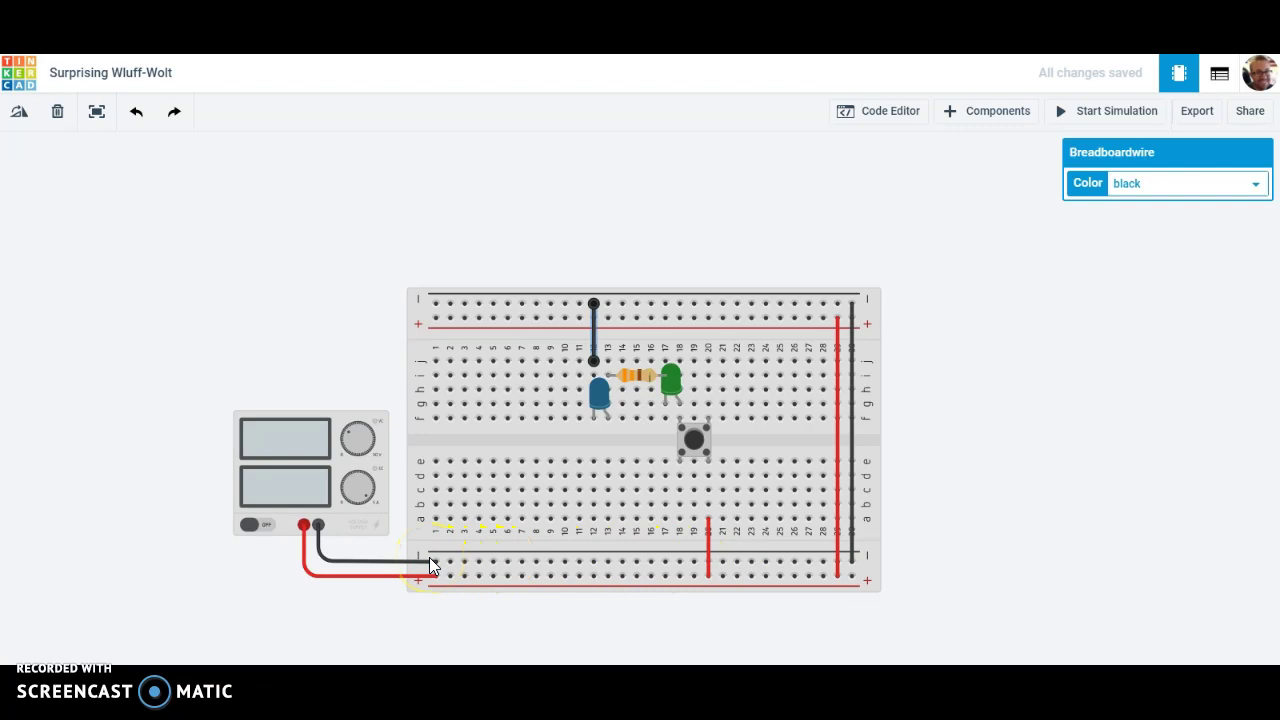
Ground the supply's black lead, start the simulation, and hold the pushbutton to light both LEDs at 15.0 mA.
click(430, 559)
click(1090, 114)
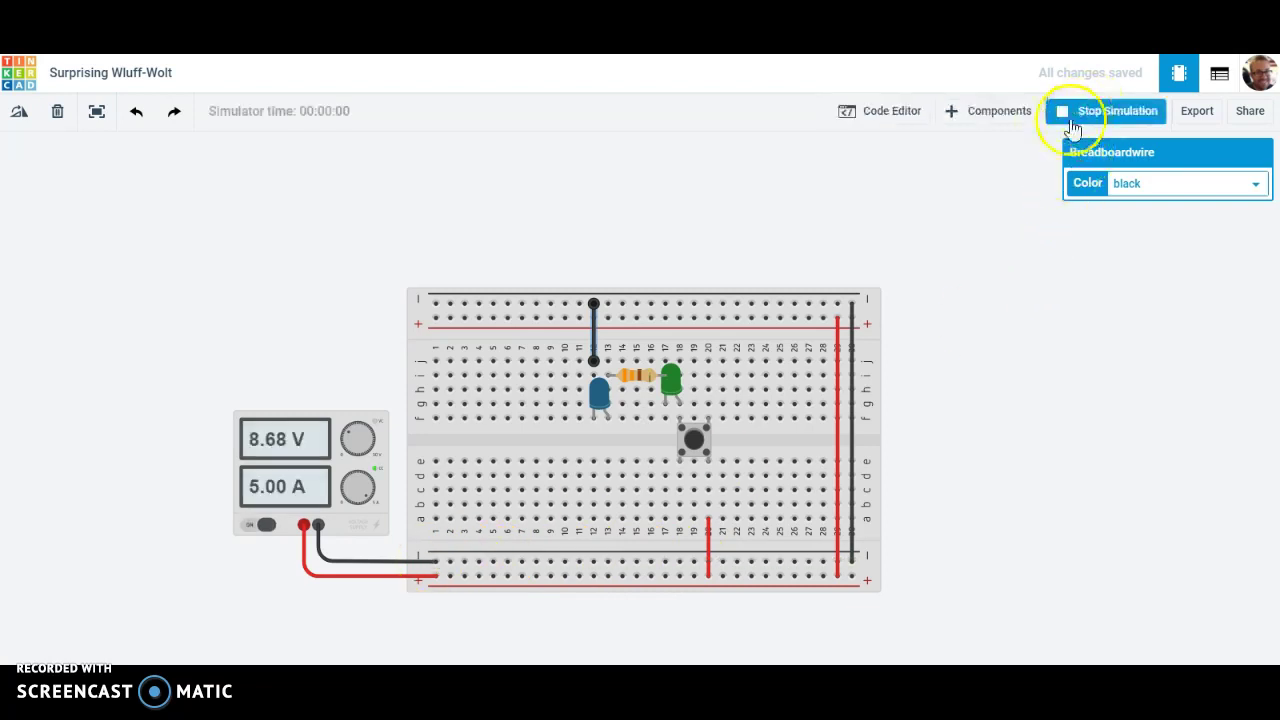
click(697, 444)
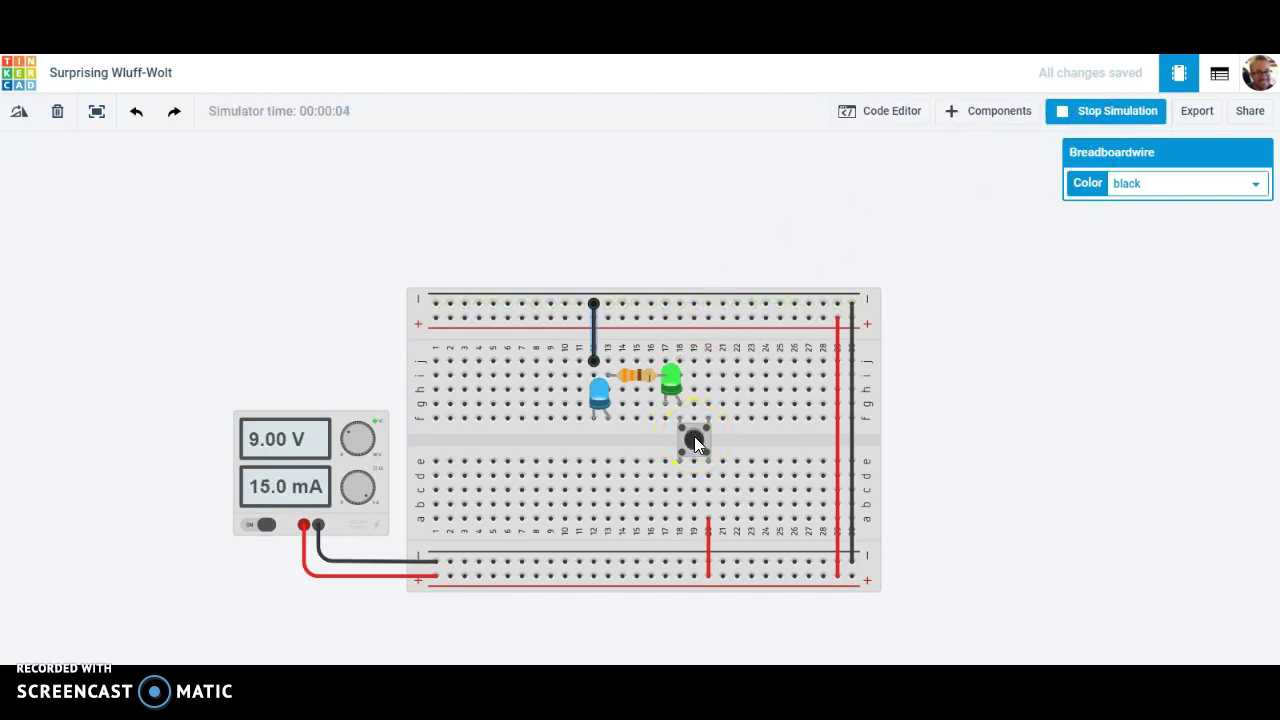
click(697, 444)
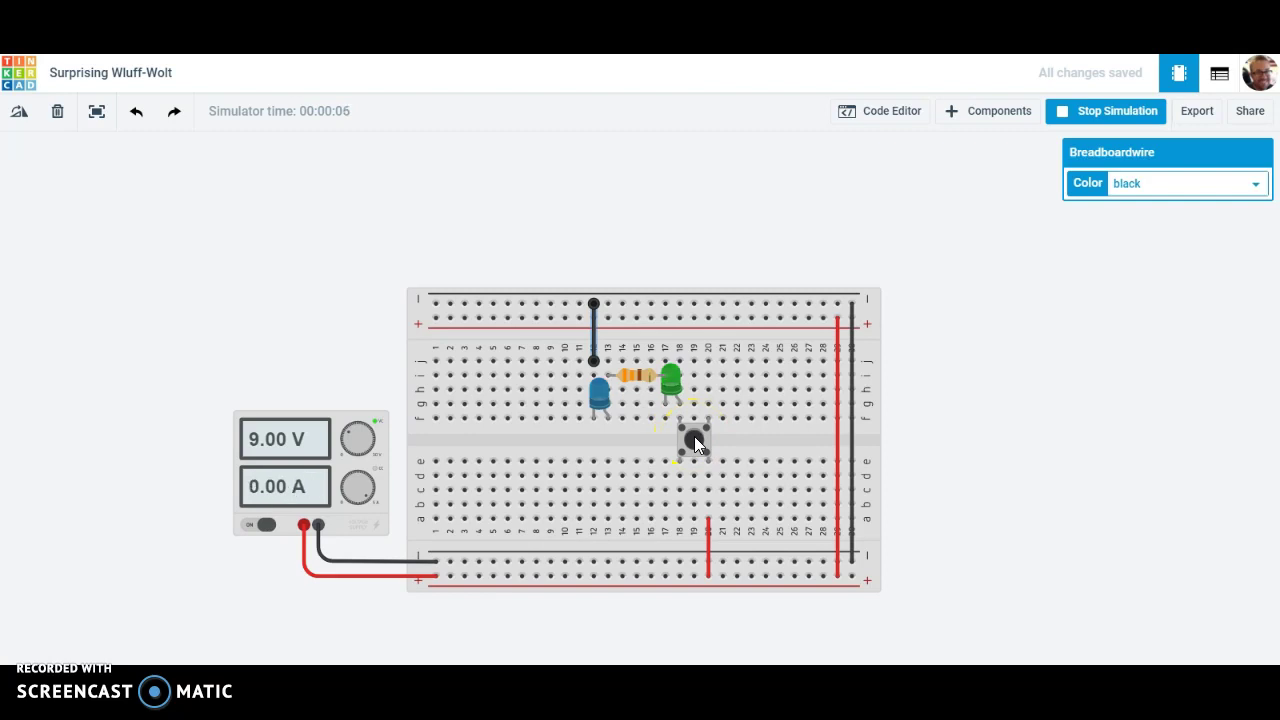
click(697, 444)
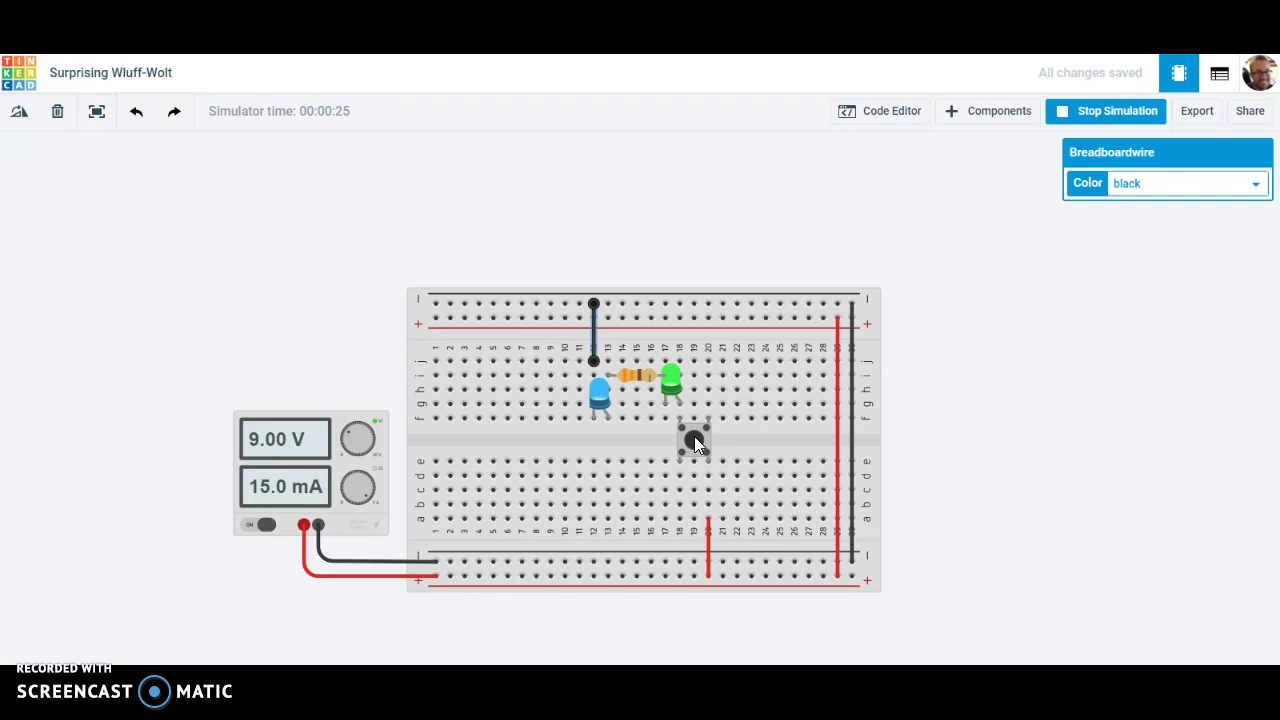
drag(696, 442, 696, 442)
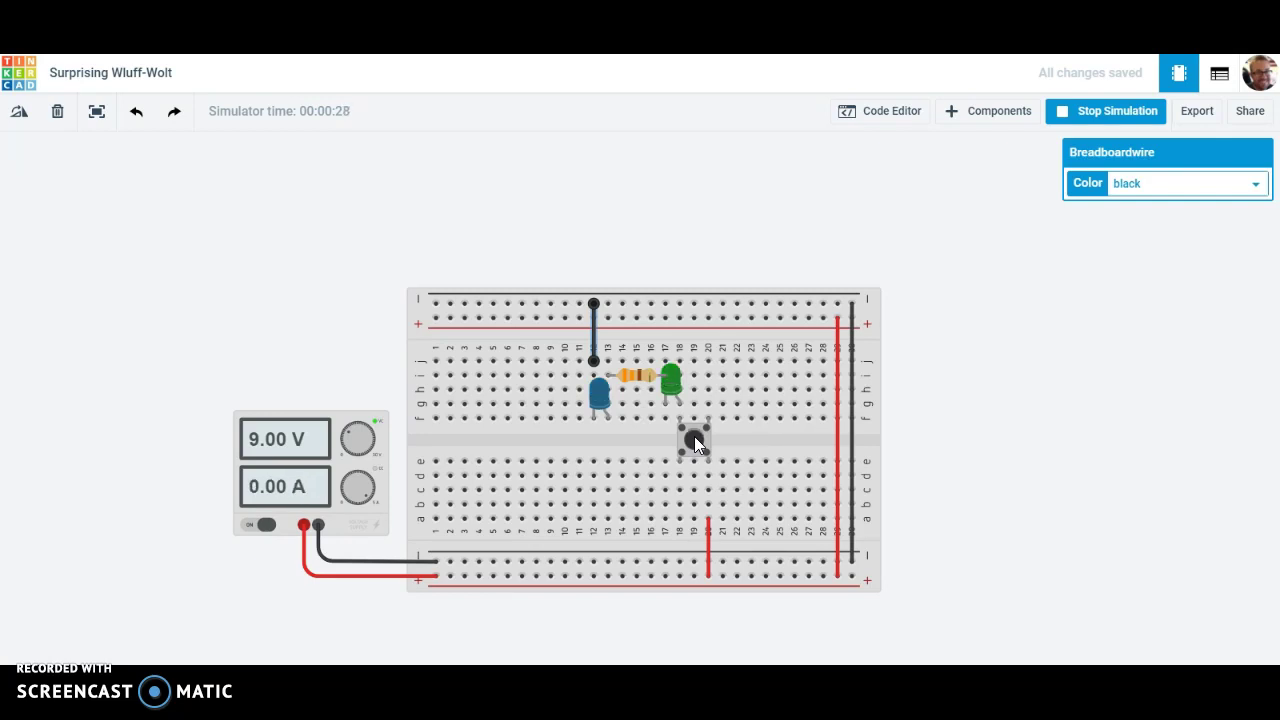
click(701, 176)
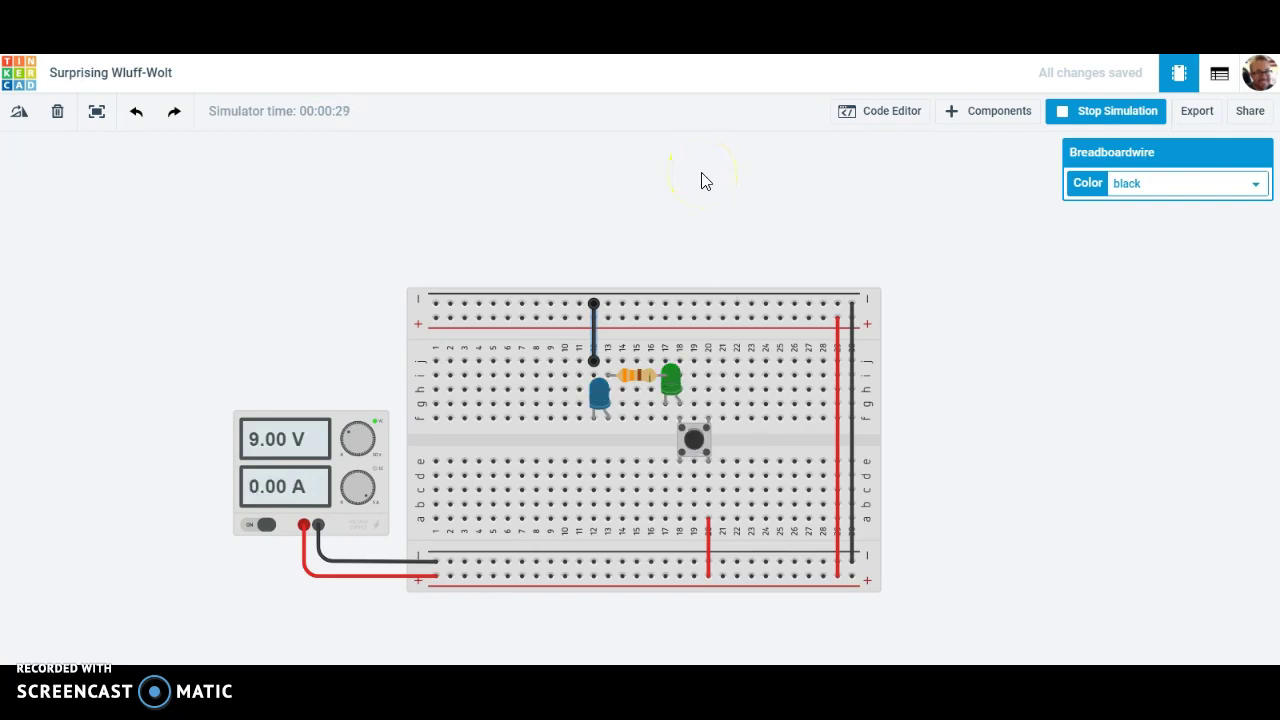